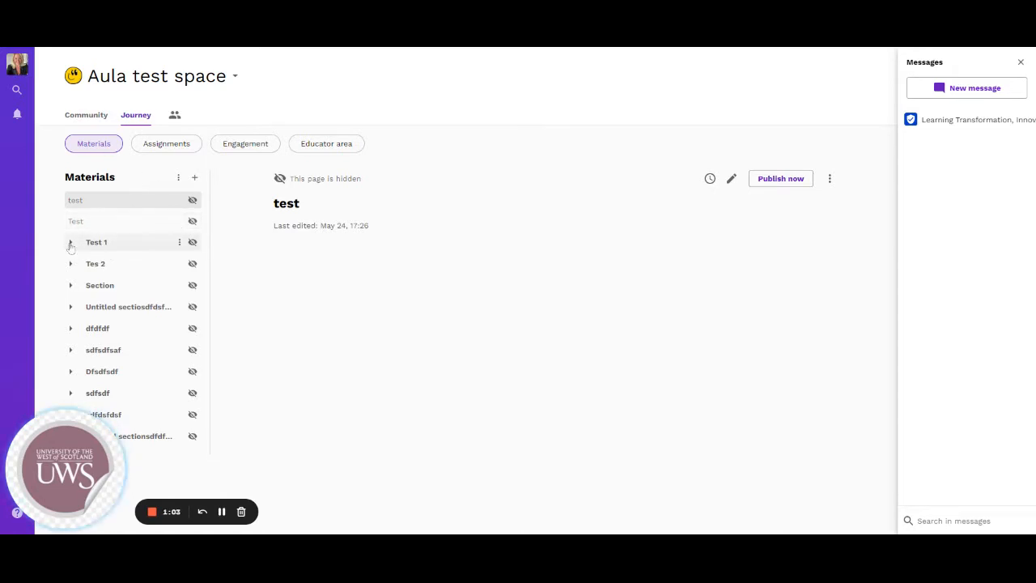
pyautogui.click(70, 243)
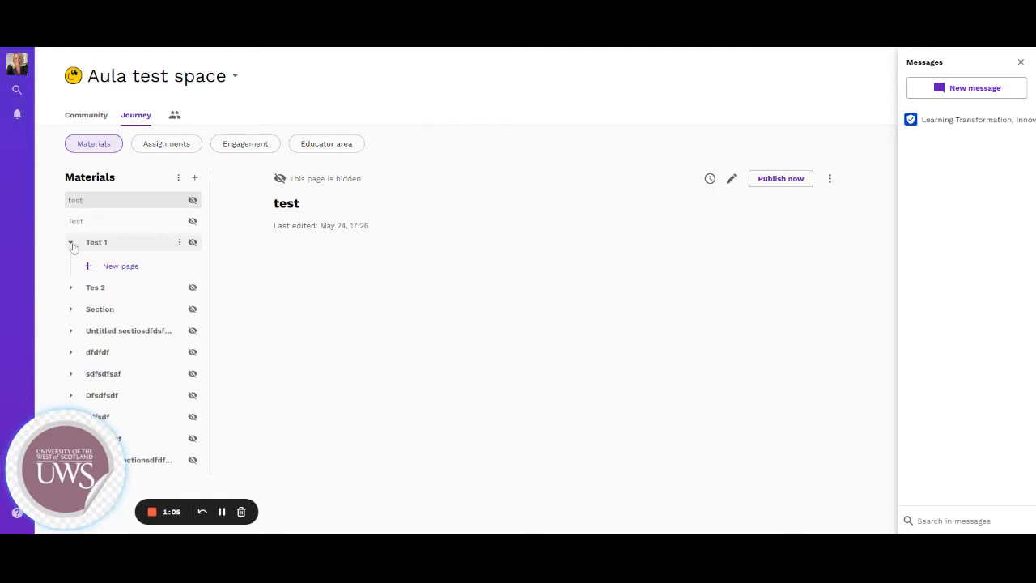
pyautogui.click(71, 243)
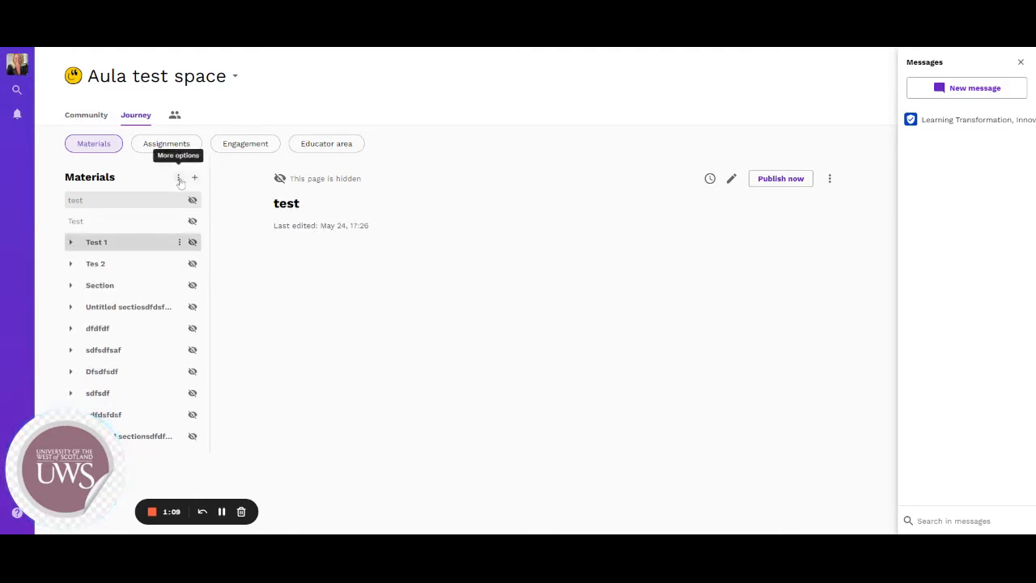
# Create a new Materials section named "Welcome" and move it to the top of the list
pyautogui.click(179, 178)
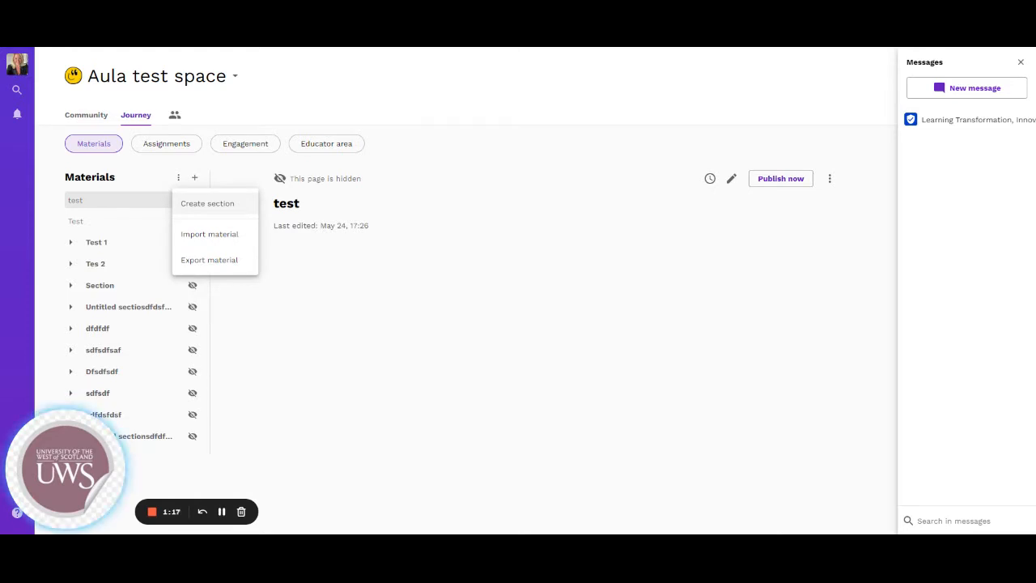
pyautogui.click(191, 204)
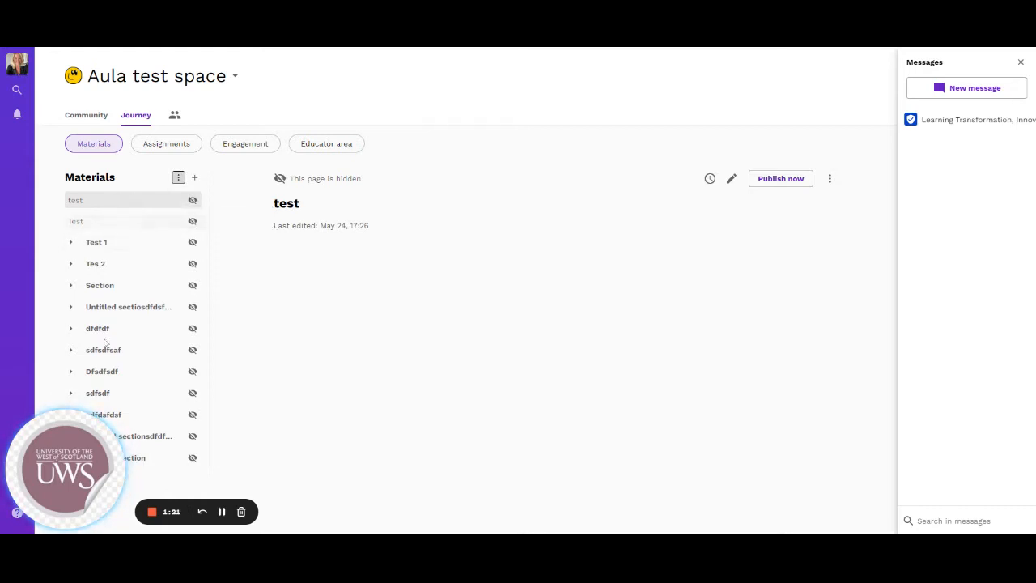
pyautogui.click(144, 461)
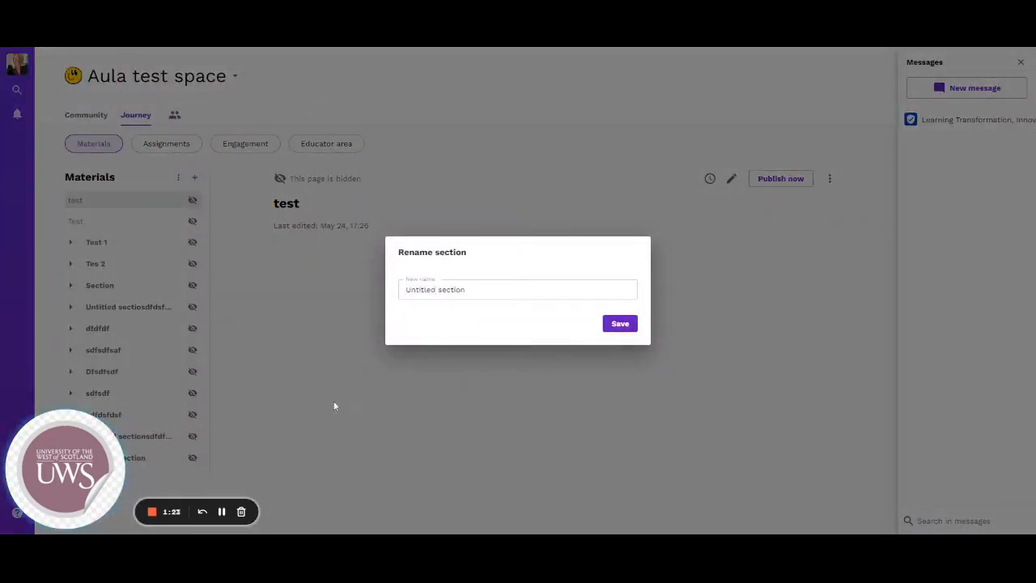
pyautogui.moveTo(478, 290); pyautogui.dragTo(355, 289)
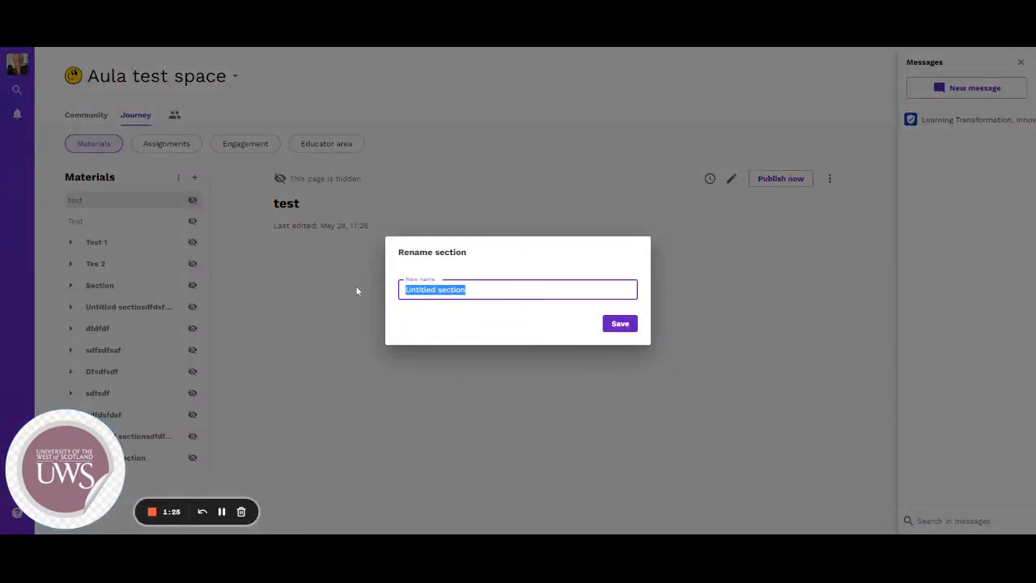
pyautogui.write('Wel')
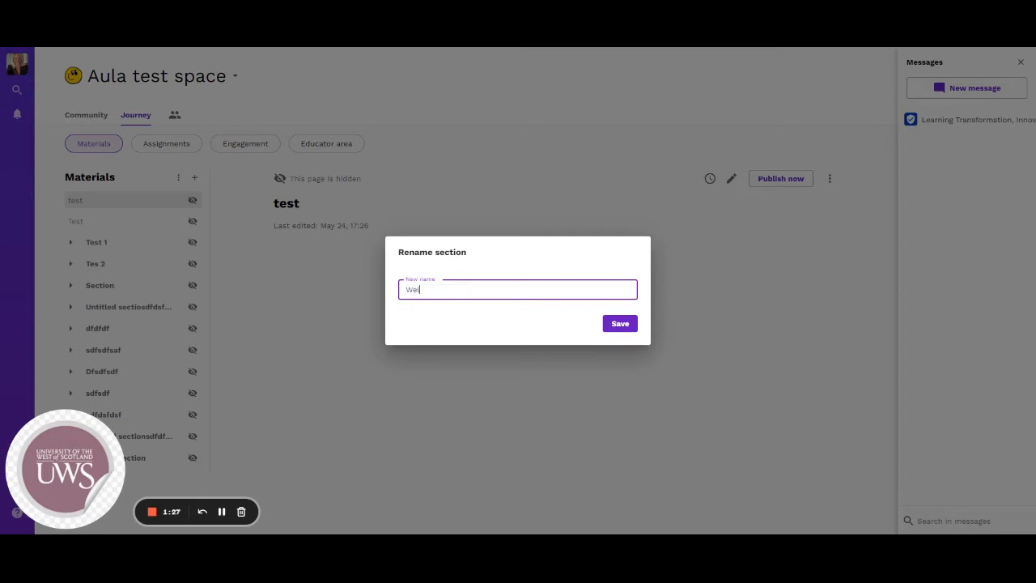
pyautogui.write('come')
pyautogui.click(629, 323)
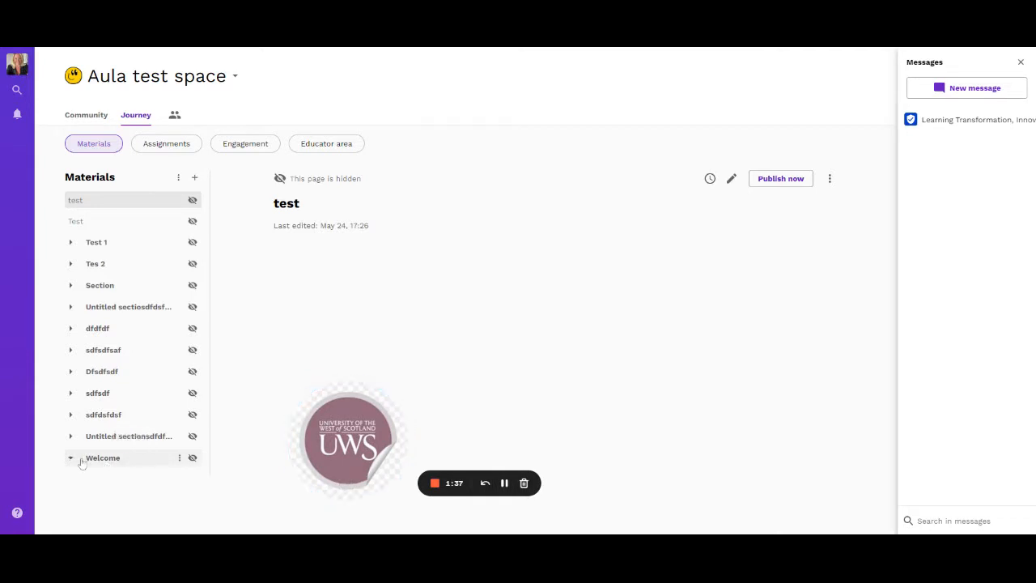
pyautogui.moveTo(92, 462); pyautogui.dragTo(96, 235)
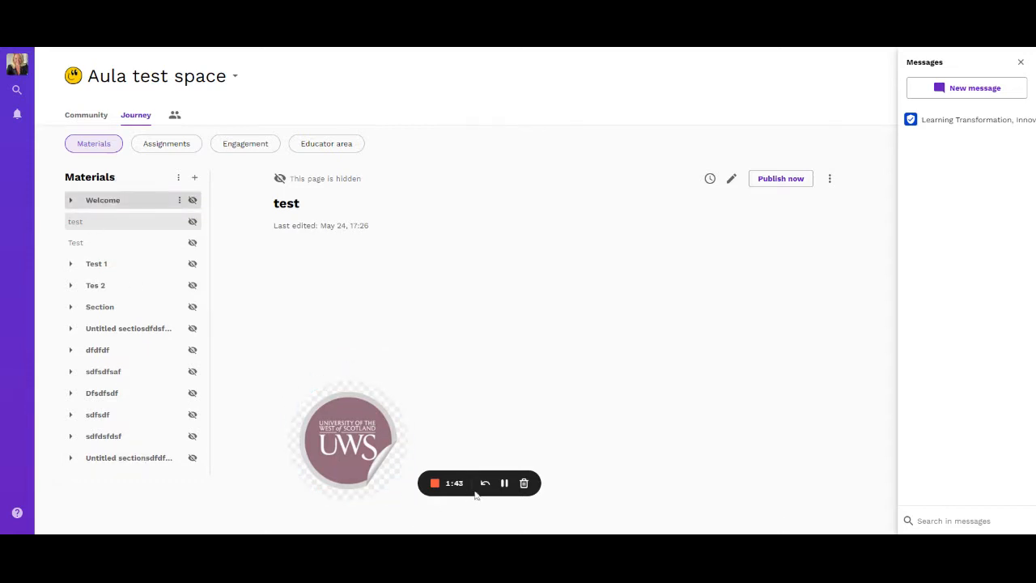
pyautogui.moveTo(347, 481); pyautogui.dragTo(850, 498)
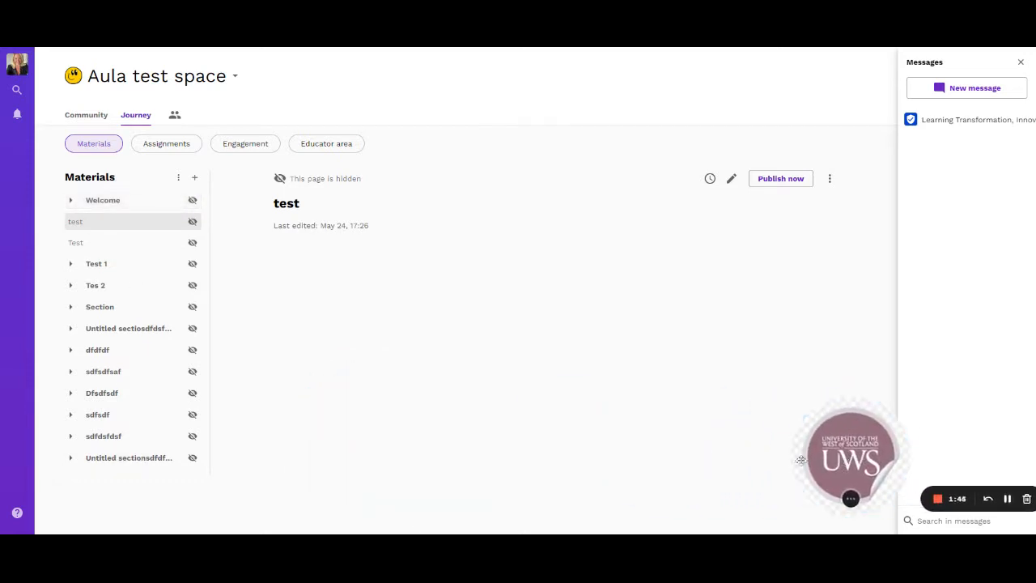
# Create another section named "Week 1" and place it directly below the Welcome section
pyautogui.click(178, 178)
pyautogui.click(199, 201)
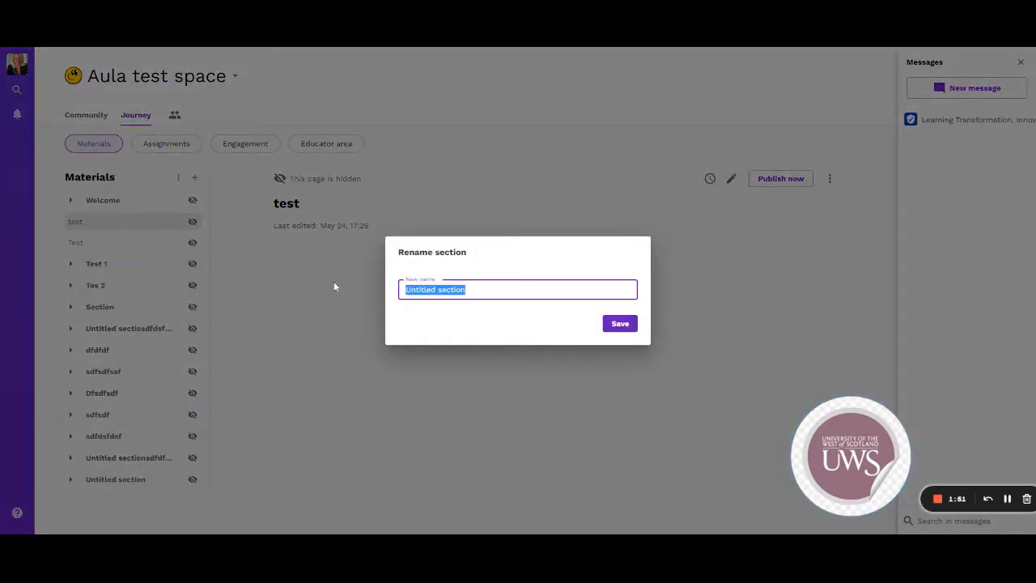
pyautogui.write('Week 1')
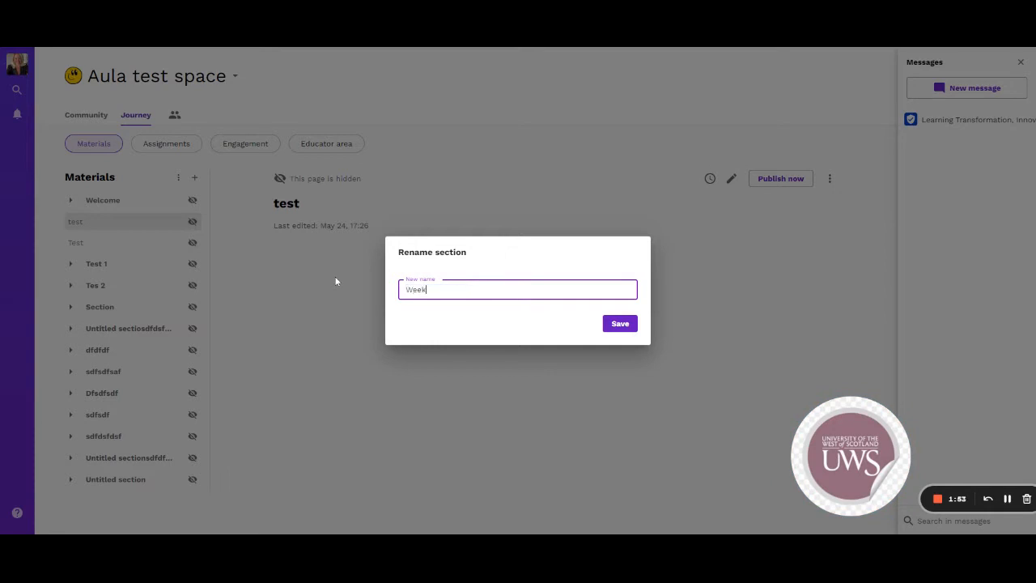
pyautogui.click(620, 323)
pyautogui.moveTo(87, 482); pyautogui.dragTo(102, 477)
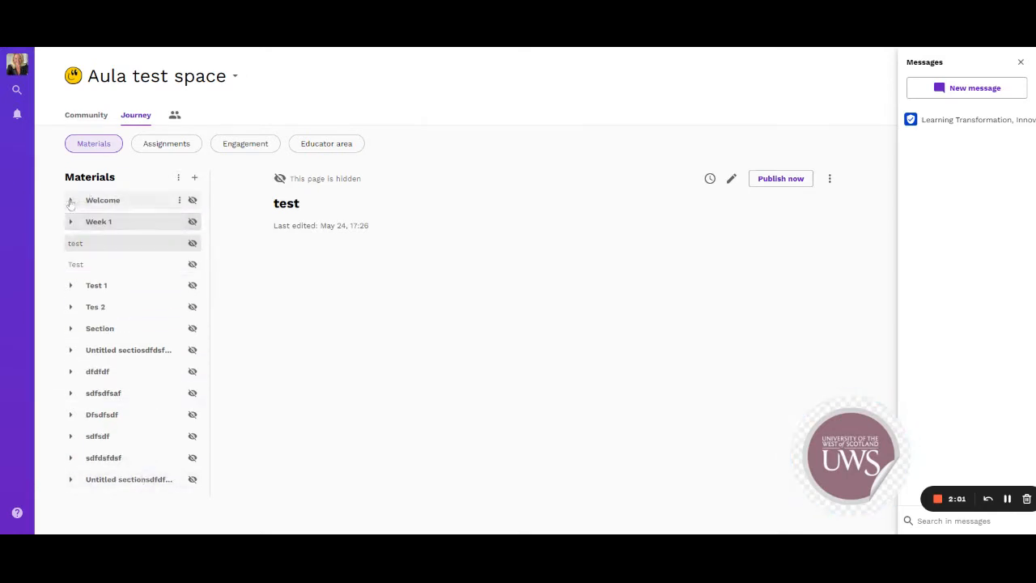
# Add a page titled "Hello everyone!" inside the Welcome section and save it
pyautogui.click(70, 201)
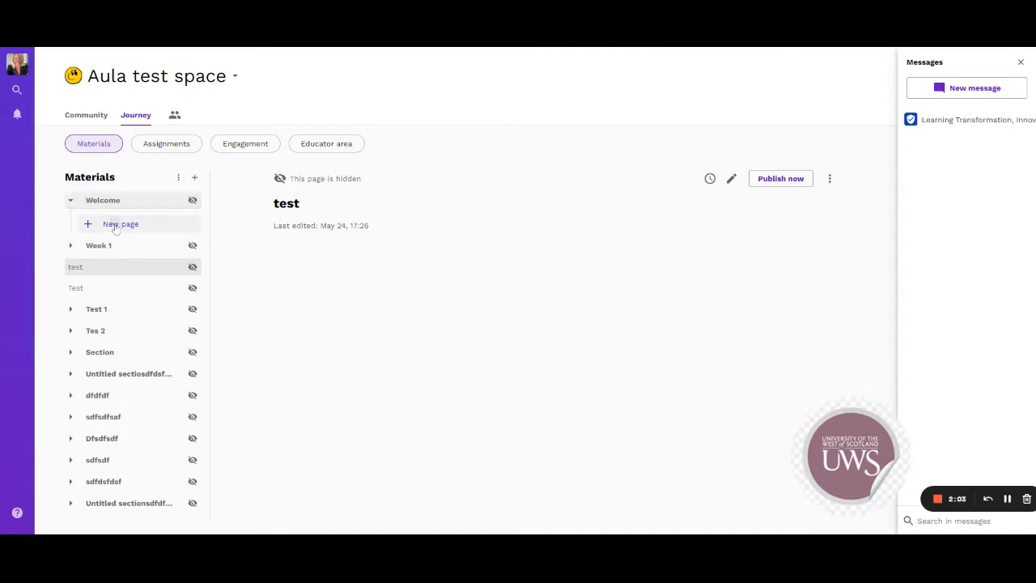
pyautogui.click(116, 226)
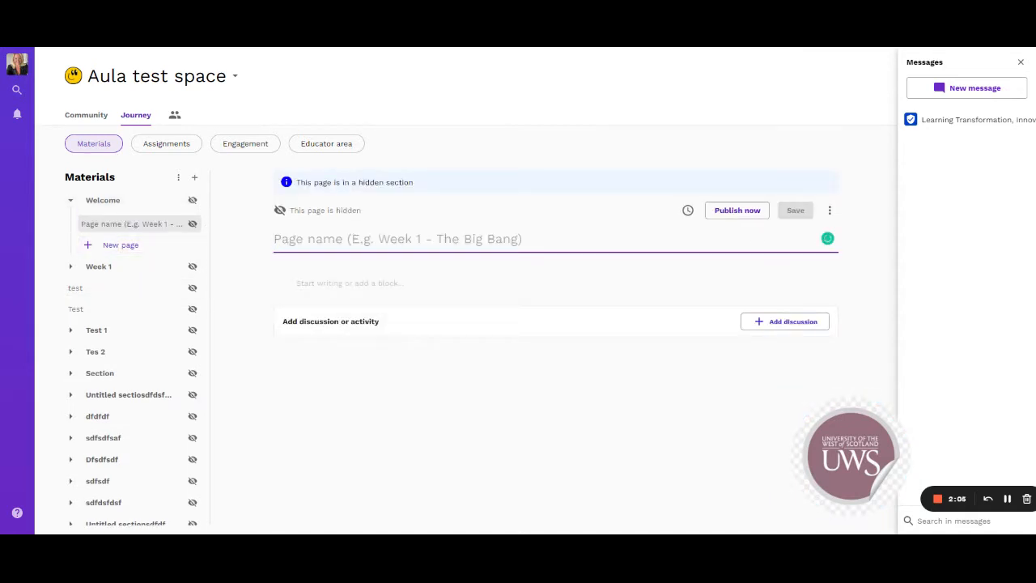
pyautogui.write('Hello e')
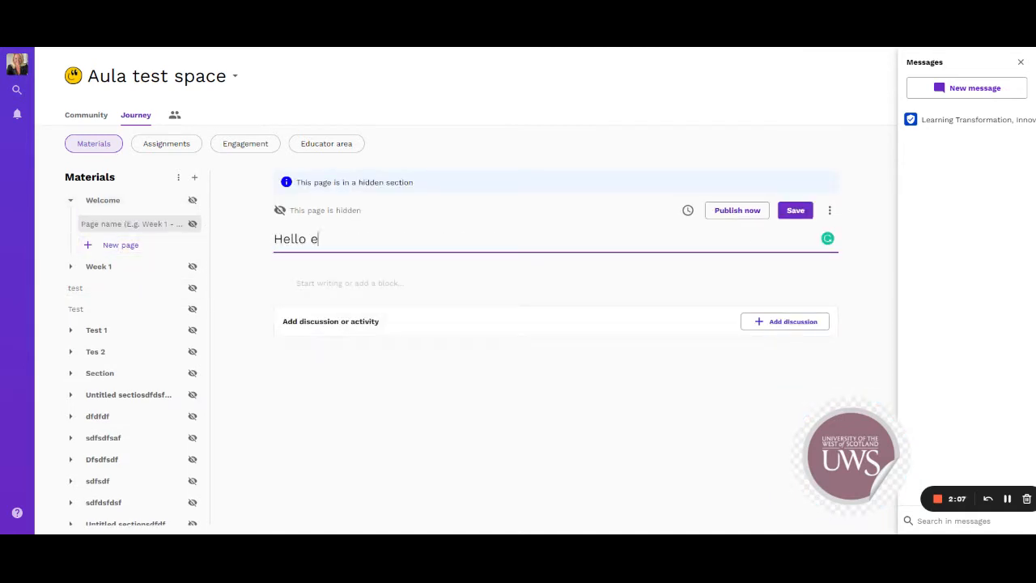
pyautogui.write('veryone!')
pyautogui.click(797, 210)
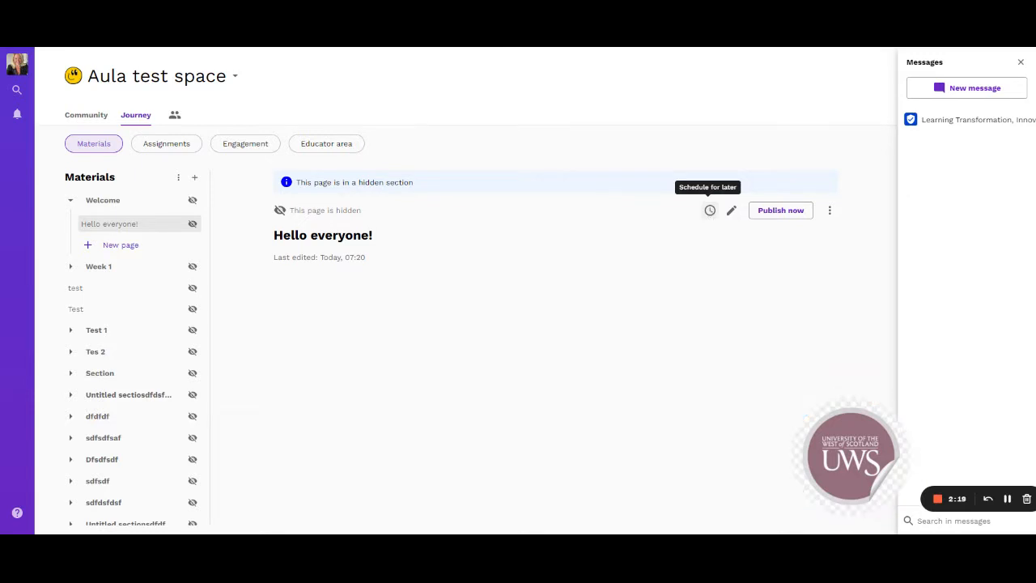
# Open the "Hello everyone!" page for editing and review the available content block types, including Integrations and Assignments & Quizzes
pyautogui.click(732, 212)
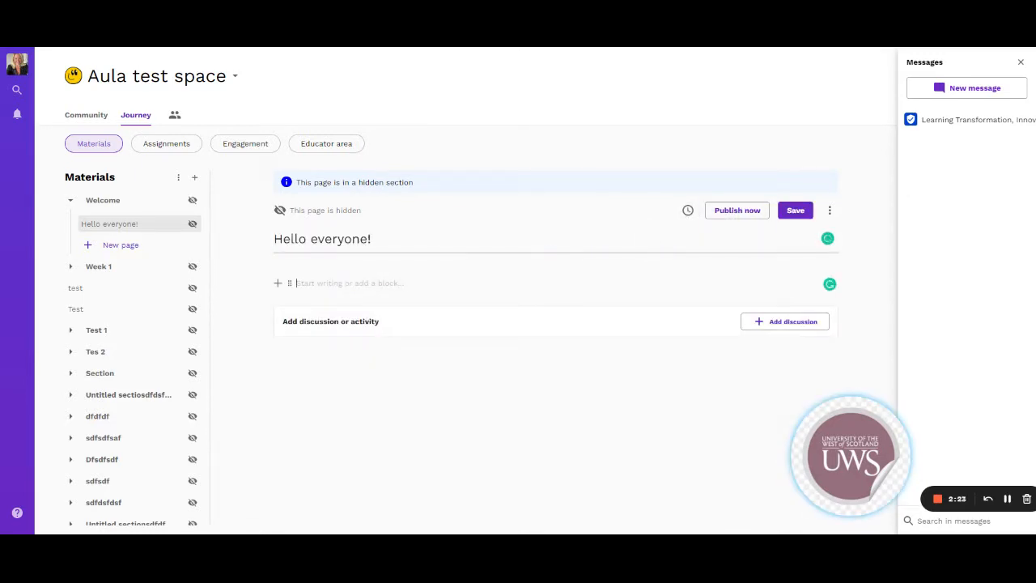
pyautogui.click(278, 285)
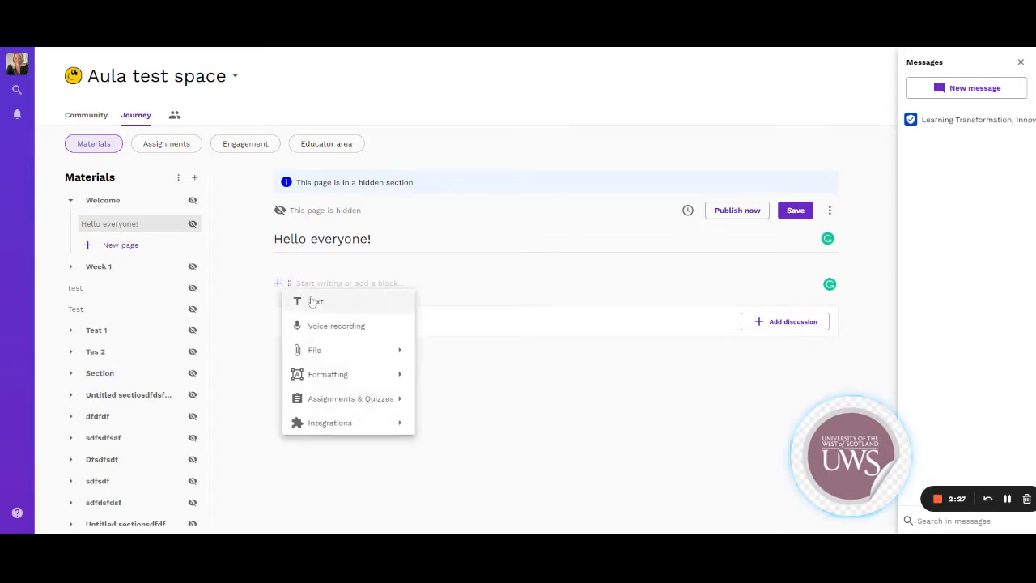
pyautogui.moveTo(336, 353)
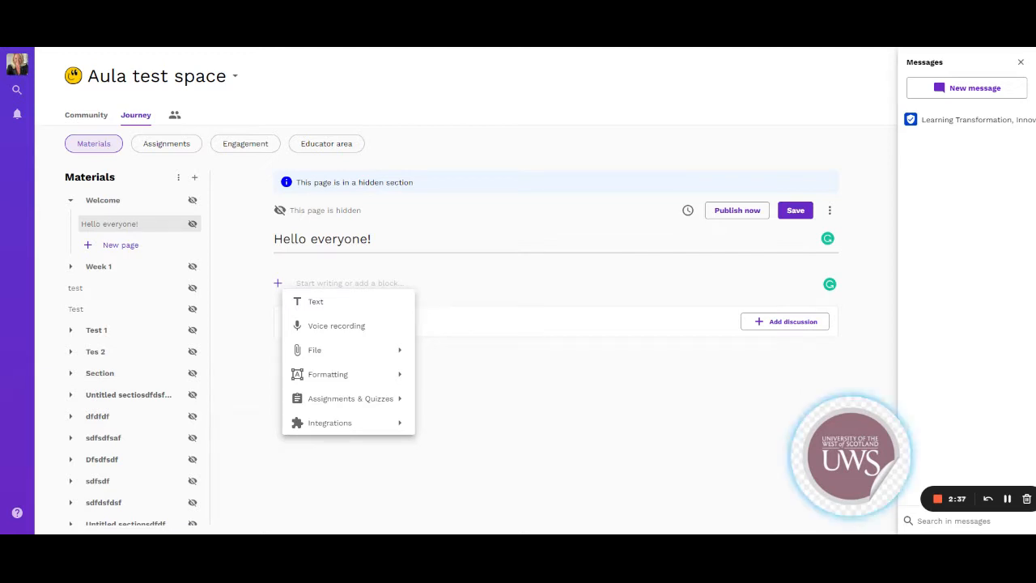
pyautogui.moveTo(347, 423)
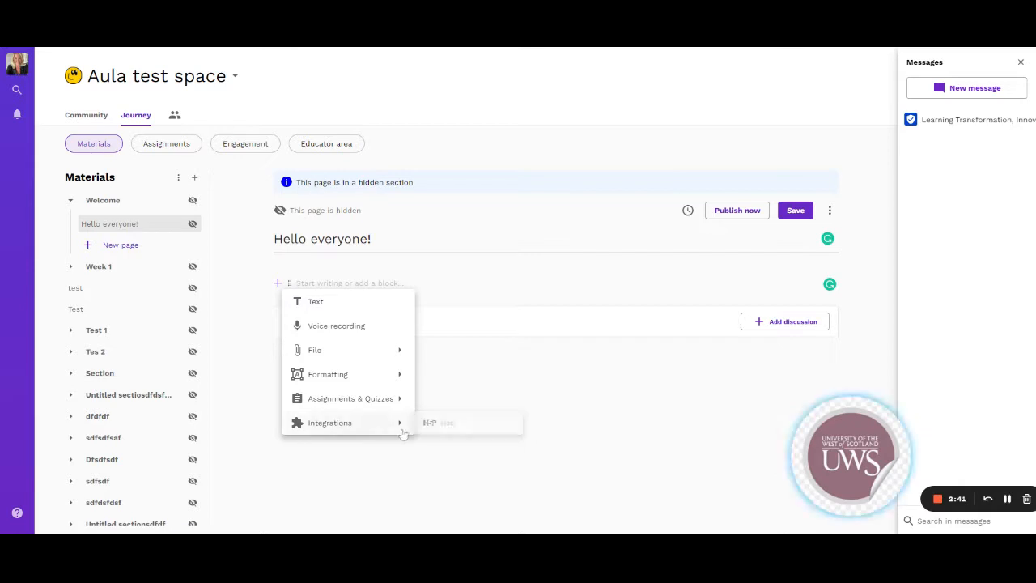
pyautogui.moveTo(290, 408)
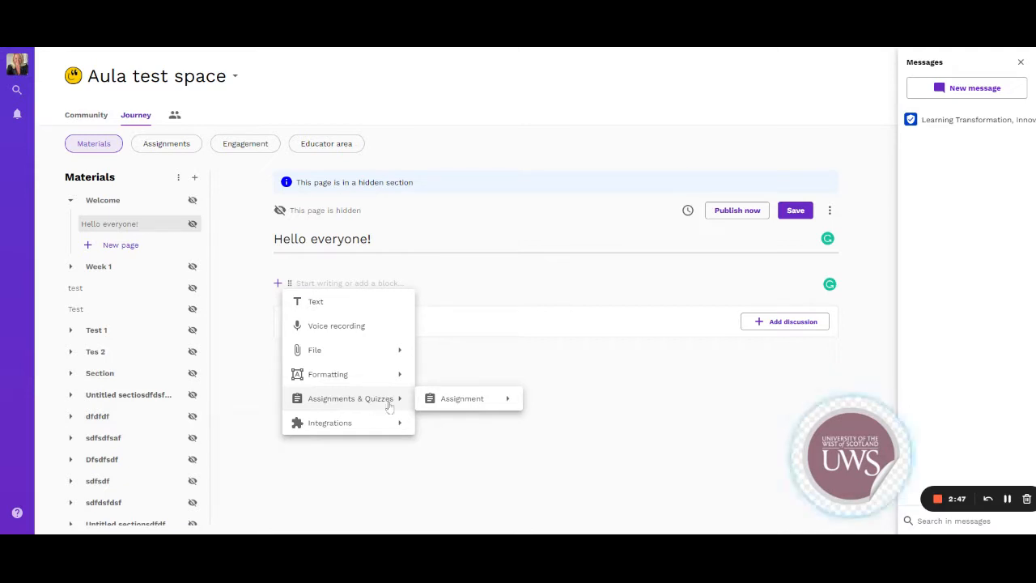
pyautogui.press('Escape')
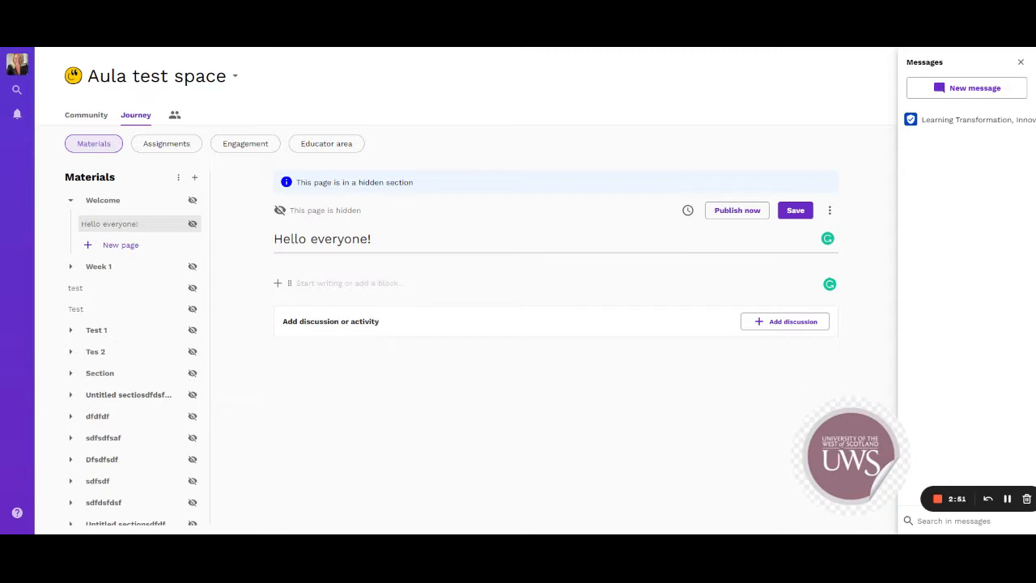
# Enter the text "Start typing" in the page body and colour it purple
pyautogui.write('Start typing')
pyautogui.hotkey('shift', 'Home')
pyautogui.click(350, 259)
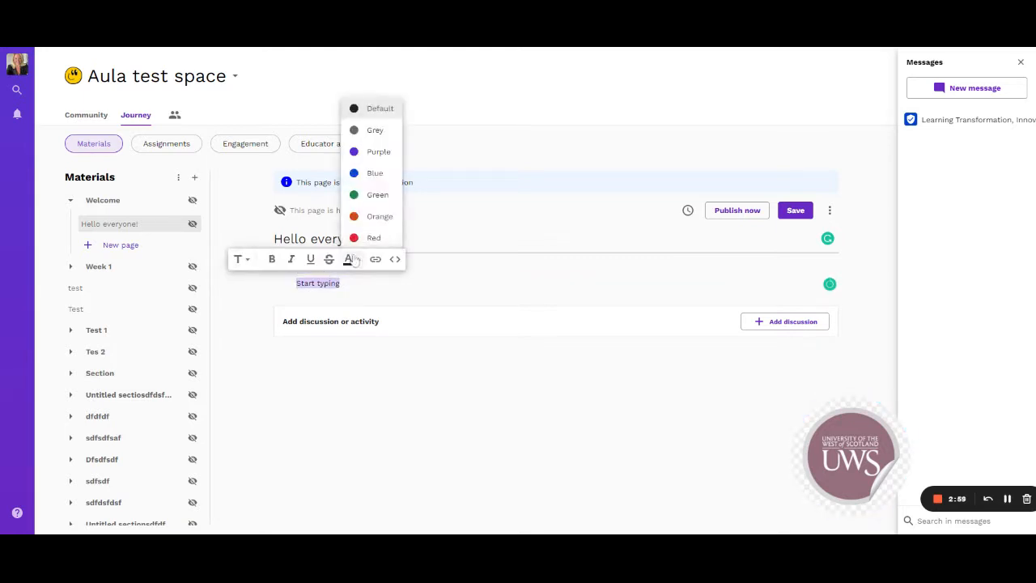
pyautogui.click(378, 151)
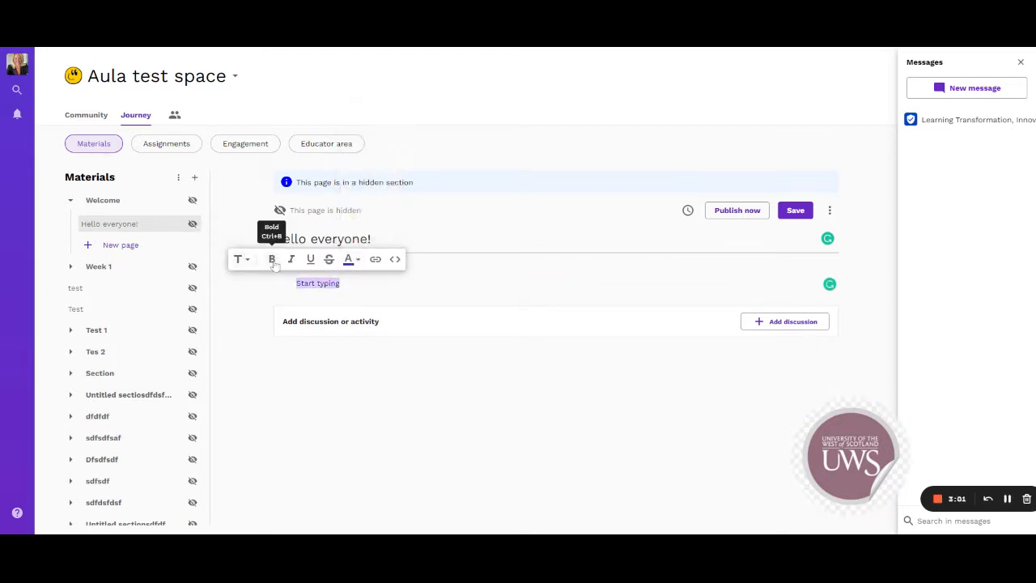
# Format the "Start typing" text as a bold small heading and save the page
pyautogui.click(272, 260)
pyautogui.click(239, 261)
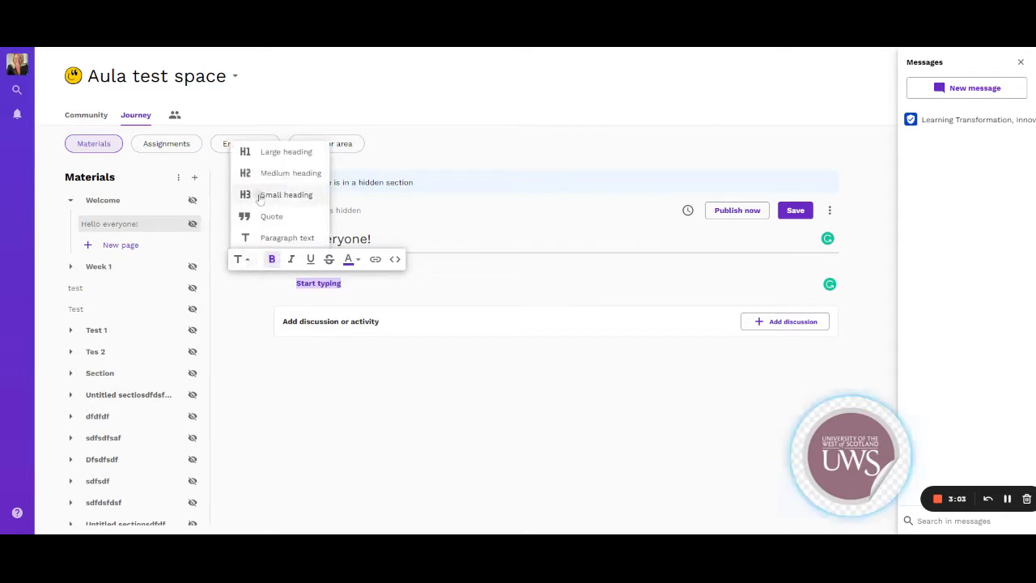
pyautogui.click(260, 194)
pyautogui.click(382, 306)
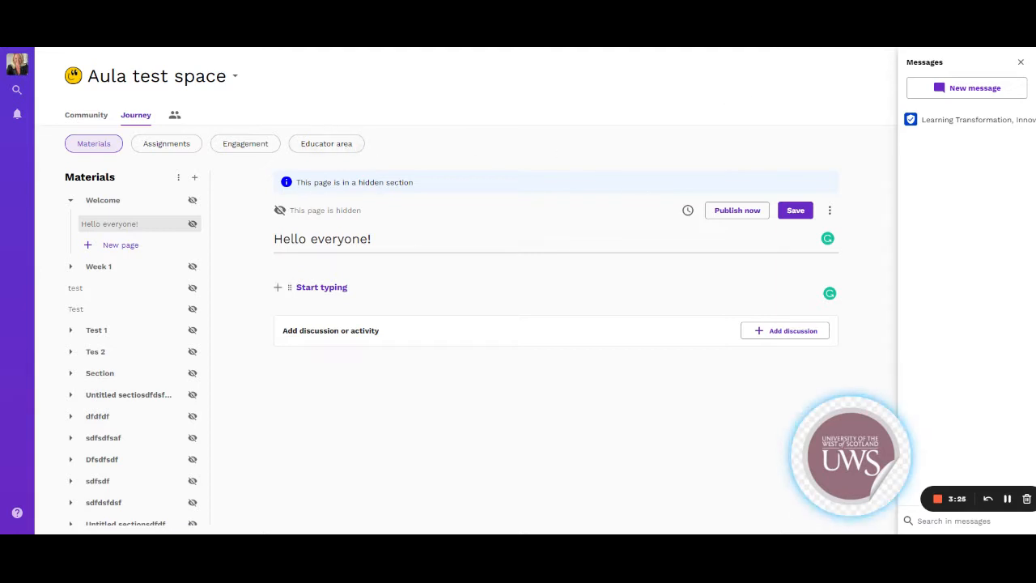
pyautogui.click(797, 216)
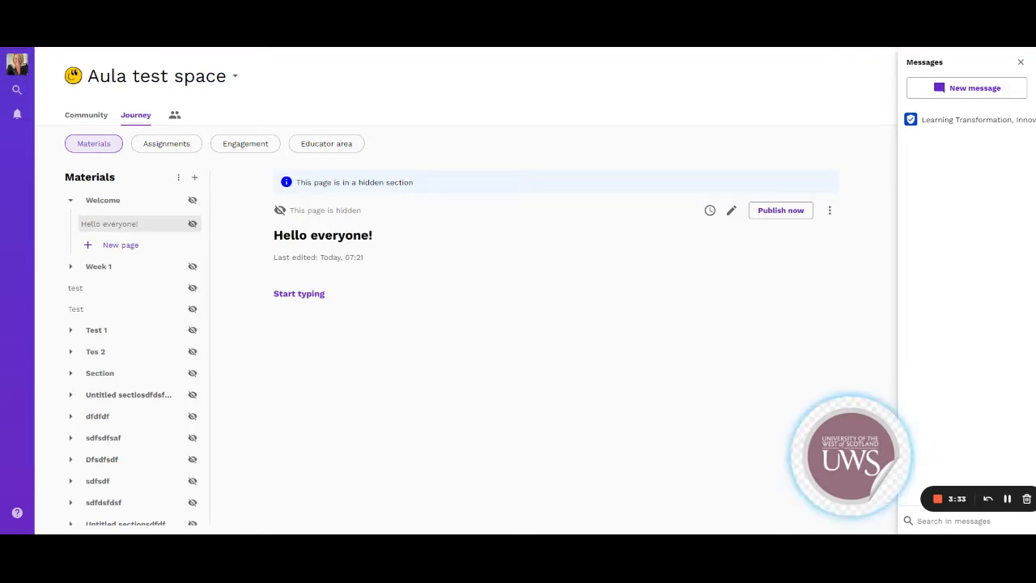
# Start a new blank page outside any section and check the import and export options for Materials
pyautogui.click(195, 177)
pyautogui.click(178, 178)
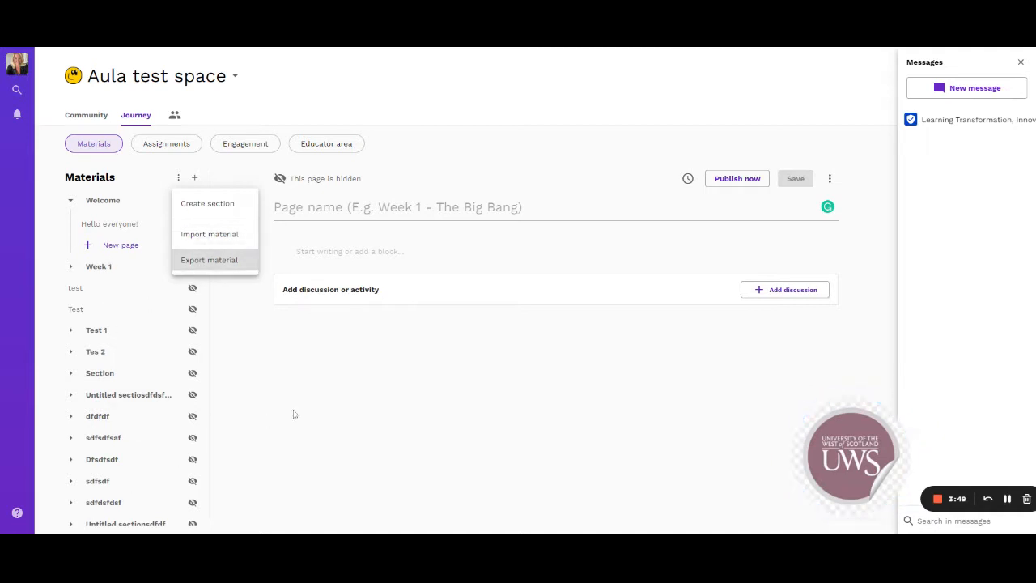
pyautogui.press('Escape')
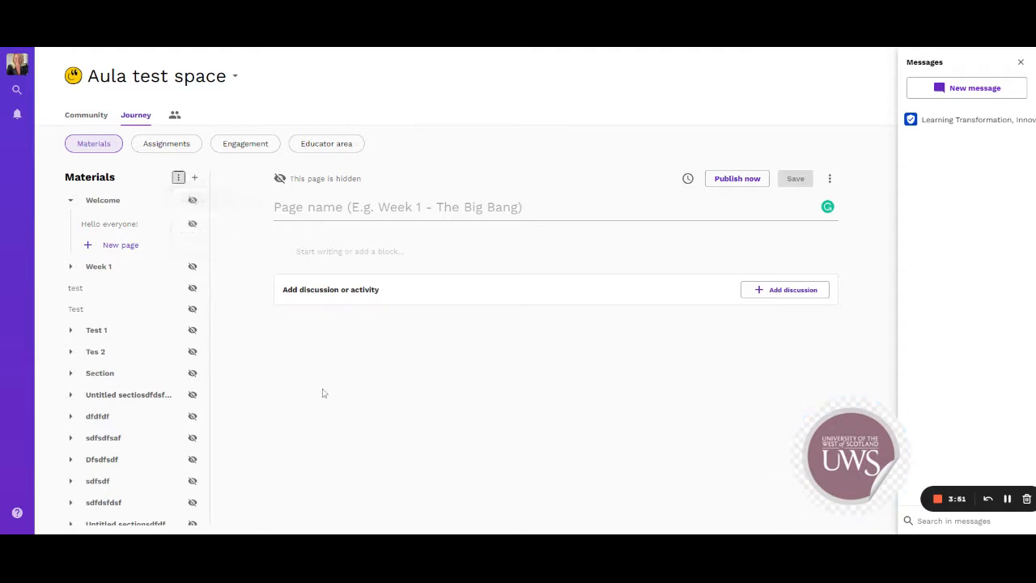